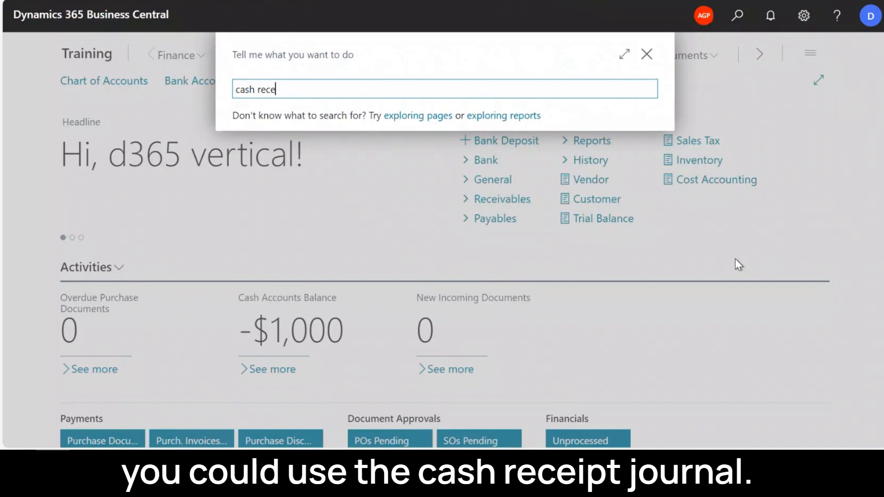
- Choose the DEFAULT batch for the cash receipt journal and set the first line's document type to Payment
{"action": "left_click", "coordinate": [804, 105]}
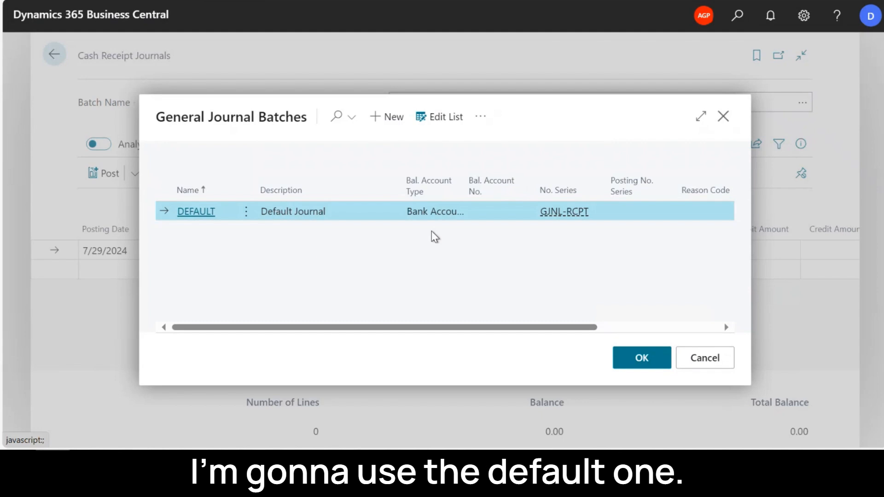
{"action": "left_click", "coordinate": [640, 358]}
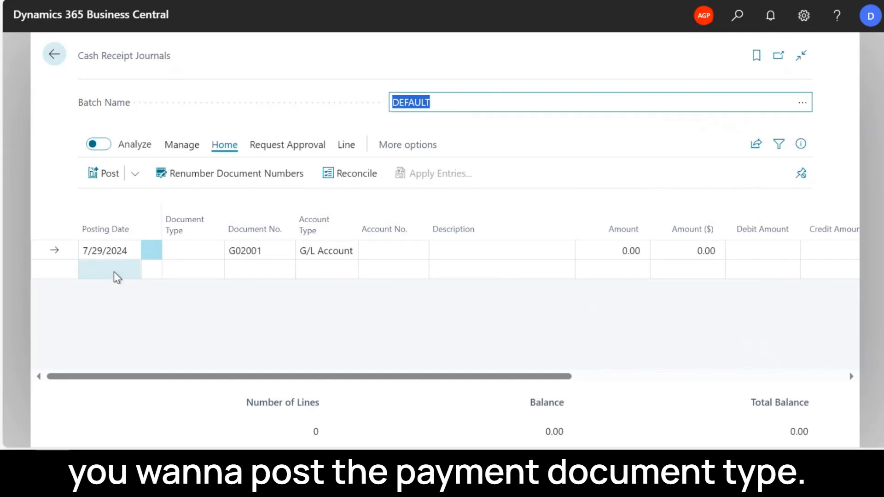
{"action": "left_click", "coordinate": [213, 252]}
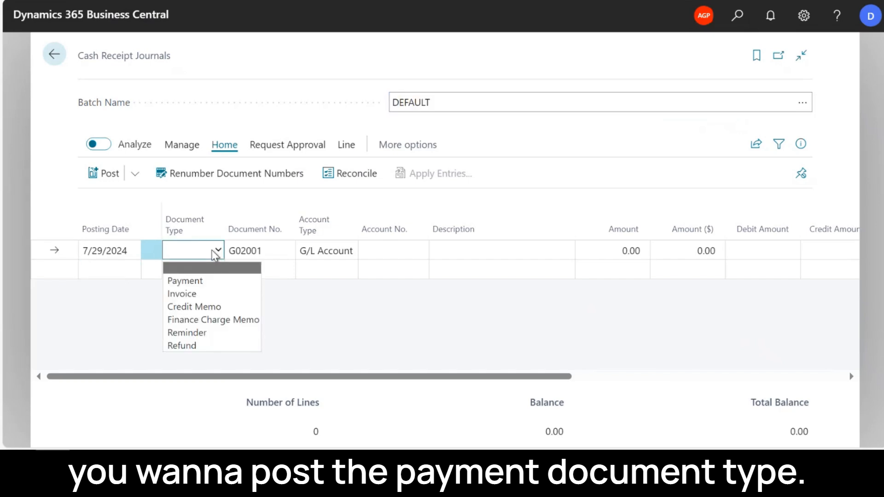
{"action": "left_click", "coordinate": [218, 284]}
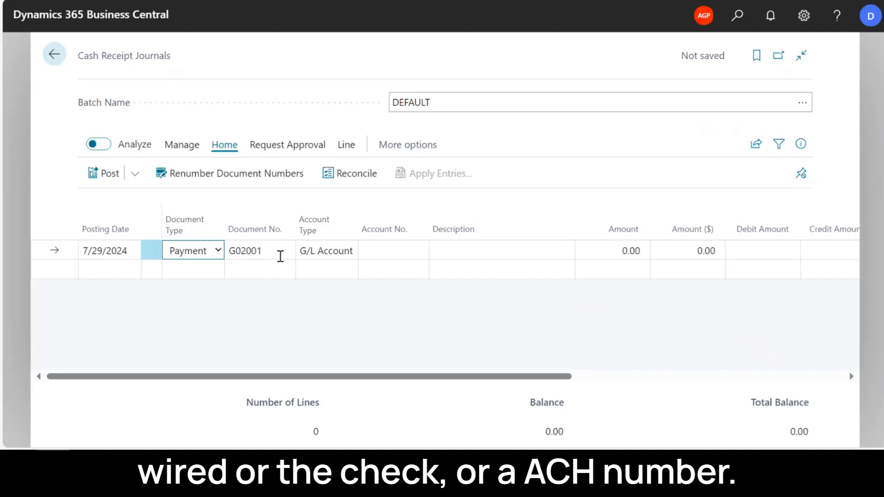
- Set the payment line's account type to Customer and choose Test Customer as its account
{"action": "left_click", "coordinate": [337, 255]}
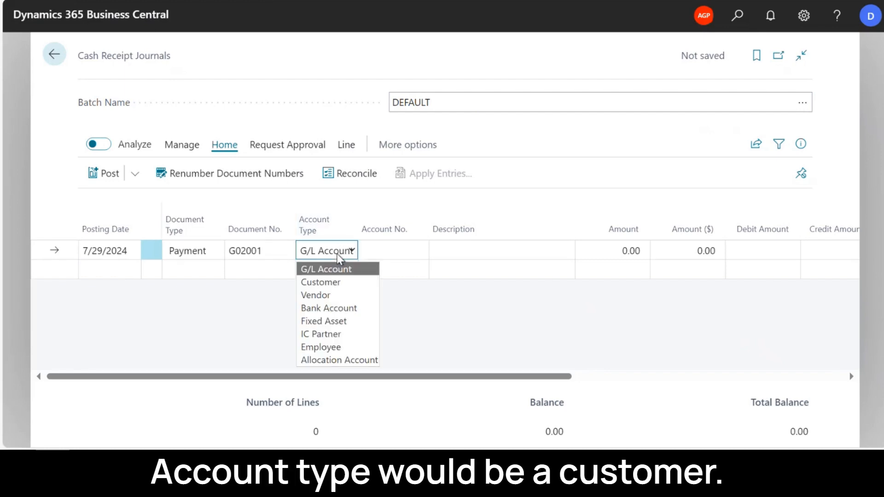
{"action": "left_click", "coordinate": [335, 281]}
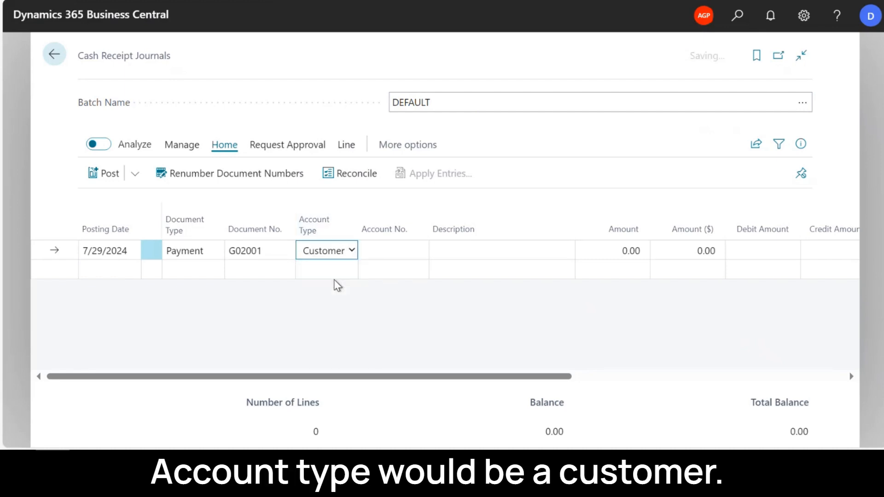
{"action": "left_click", "coordinate": [413, 251]}
{"action": "left_click", "coordinate": [413, 252]}
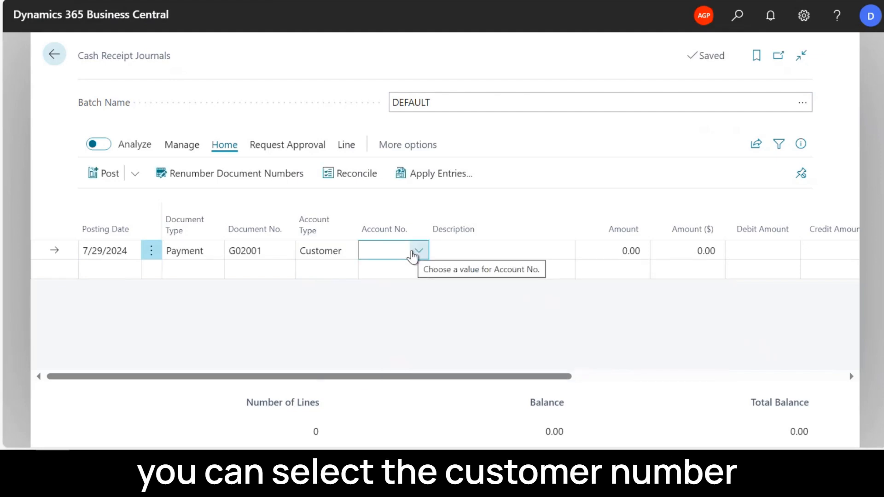
{"action": "left_click", "coordinate": [413, 256]}
{"action": "left_click", "coordinate": [534, 310]}
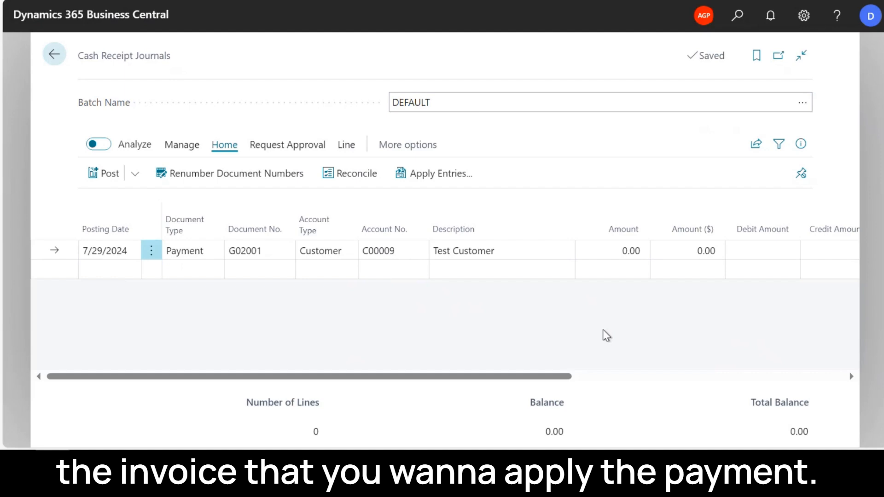
- Apply the payment line to Test Customer's invoice with 1,612.50 remaining by setting its Applies-to ID
{"action": "left_click", "coordinate": [435, 174]}
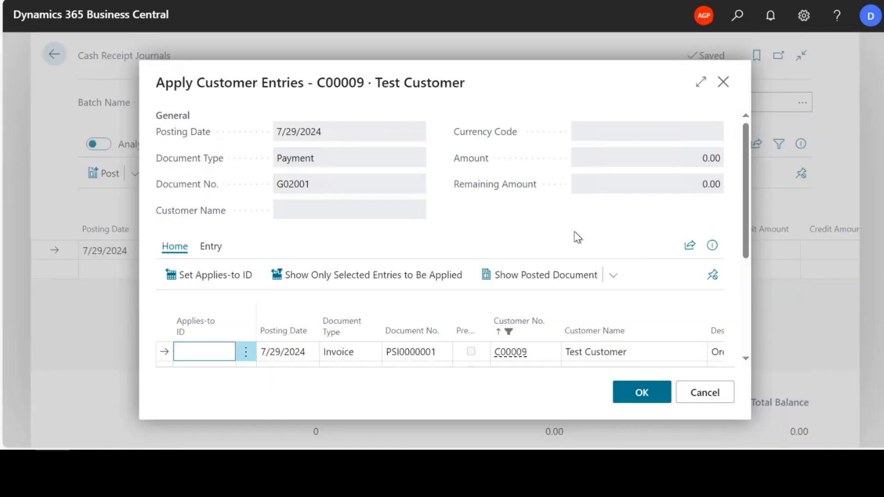
{"action": "left_click_drag", "start_coordinate": [745, 195], "coordinate": [734, 272]}
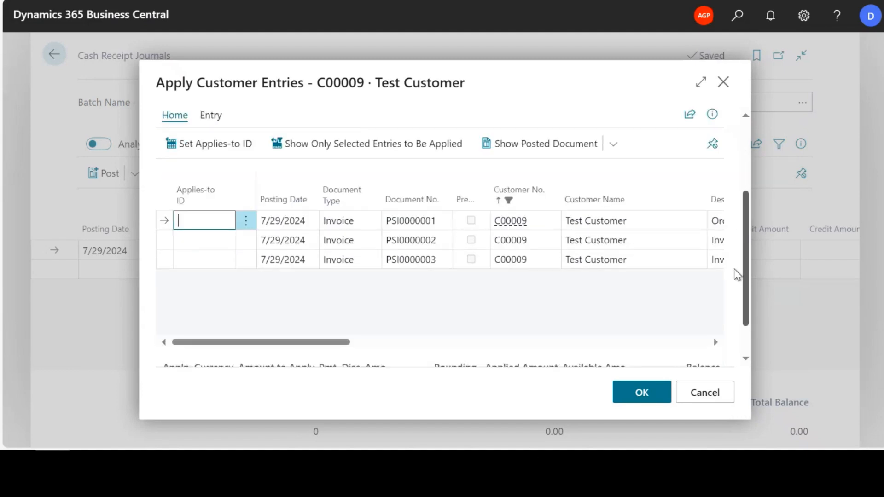
{"action": "left_click_drag", "start_coordinate": [300, 328], "coordinate": [454, 331]}
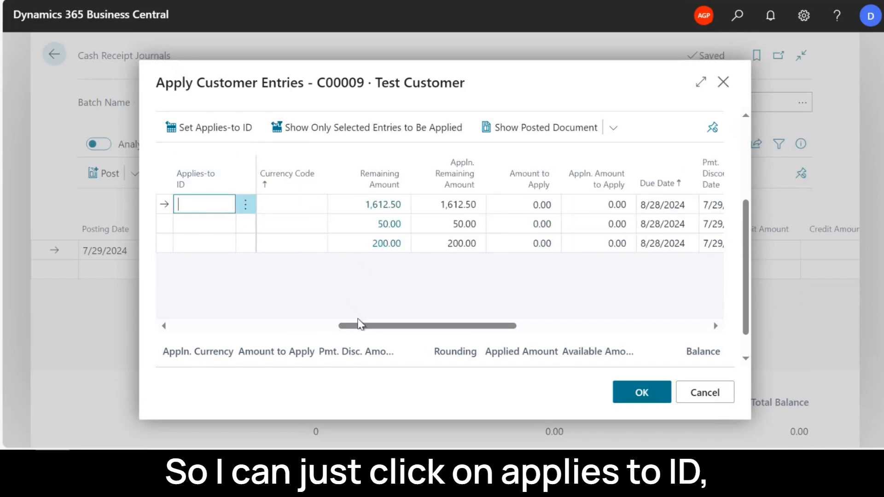
{"action": "left_click_drag", "start_coordinate": [395, 325], "coordinate": [183, 325]}
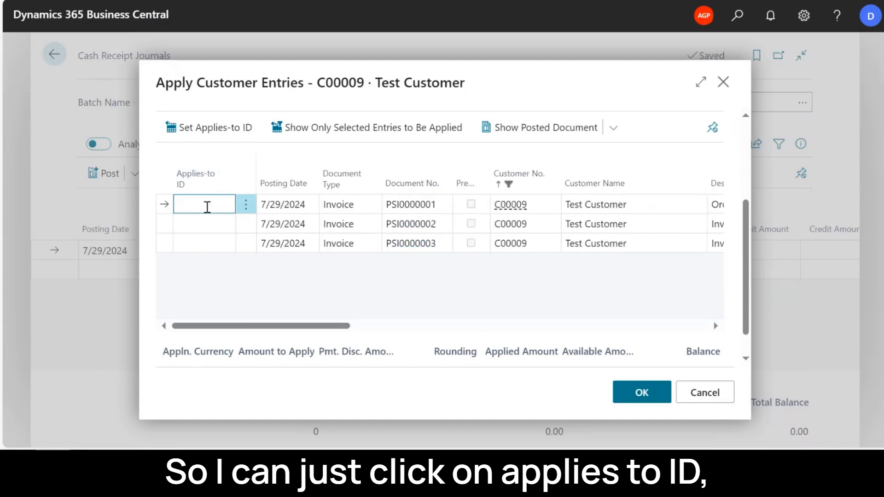
{"action": "left_click", "coordinate": [202, 134]}
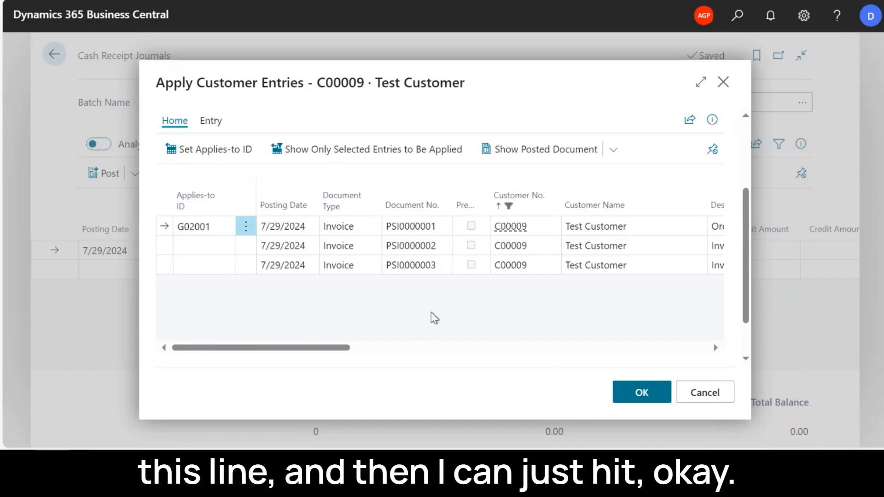
{"action": "left_click", "coordinate": [643, 394]}
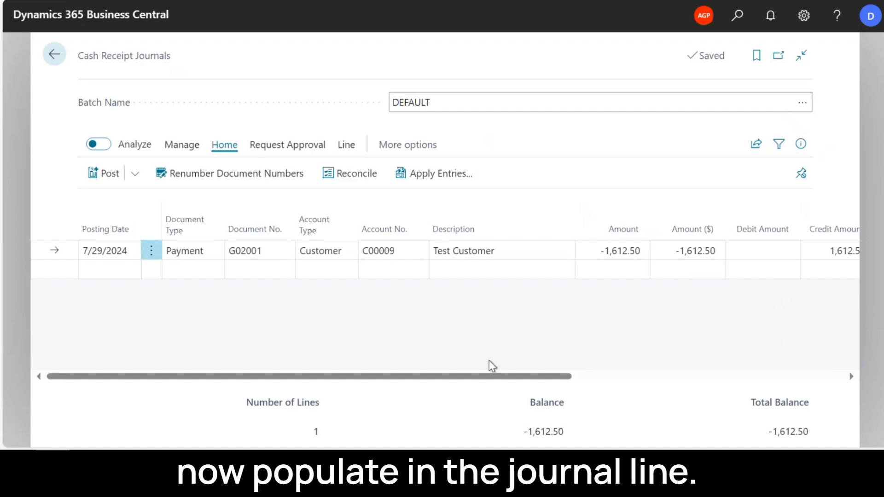
- Choose Bank United as the balancing bank account on the payment line
{"action": "left_click_drag", "start_coordinate": [437, 377], "coordinate": [630, 379]}
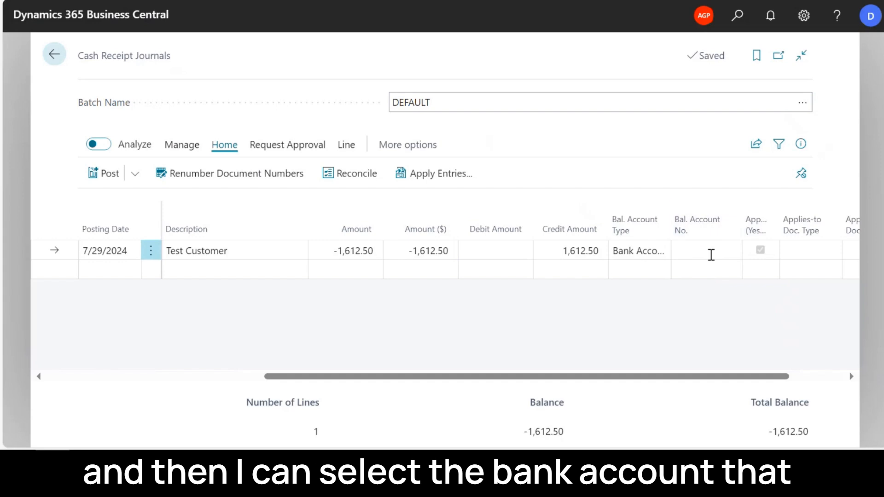
{"action": "left_click", "coordinate": [712, 253]}
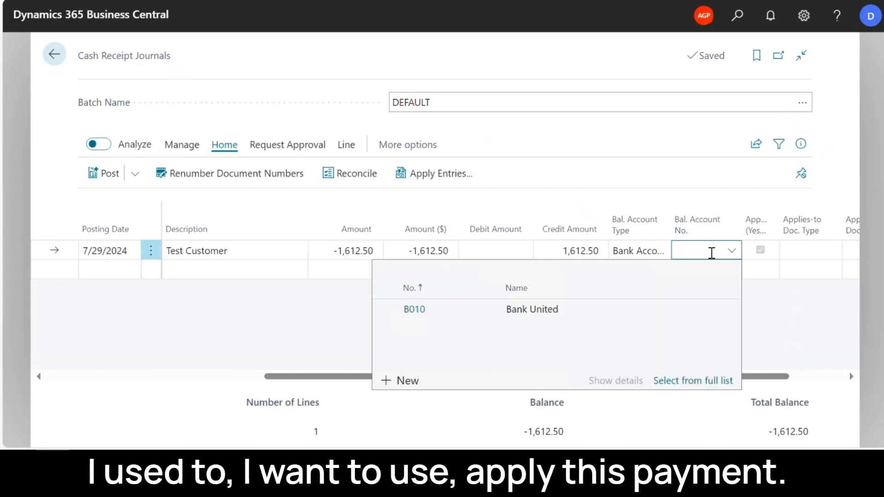
{"action": "left_click", "coordinate": [540, 315]}
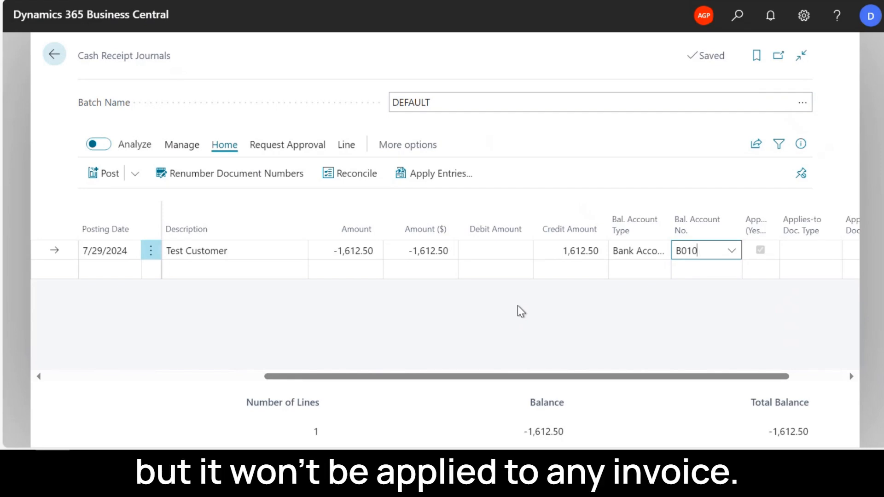
- Post the customer payment from the cash receipt journal
{"action": "left_click_drag", "start_coordinate": [519, 377], "coordinate": [296, 377]}
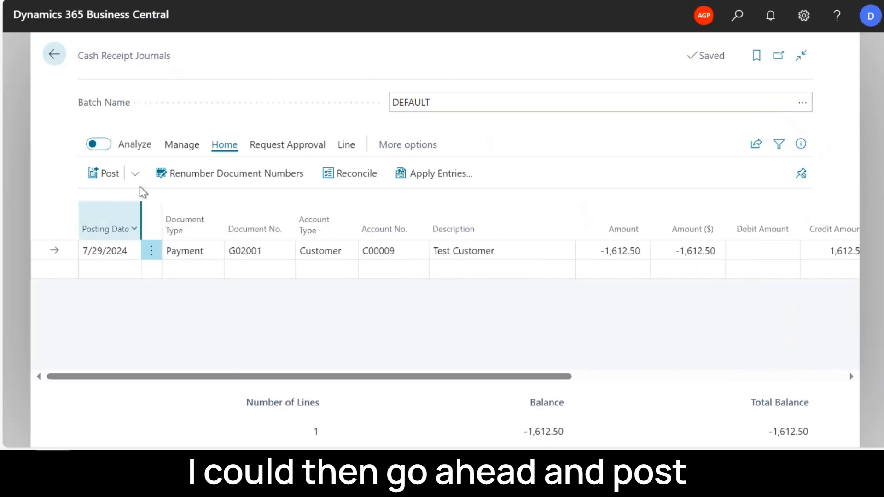
{"action": "left_click", "coordinate": [135, 175]}
{"action": "left_click", "coordinate": [105, 199]}
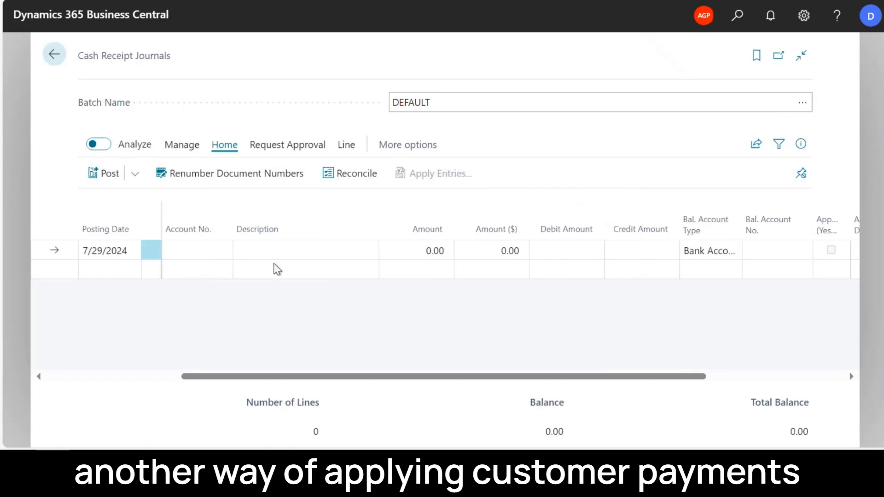
- Leave the journal, search for "deposit", open the Bank Deposits list and create a new bank deposit
{"action": "left_click", "coordinate": [54, 56]}
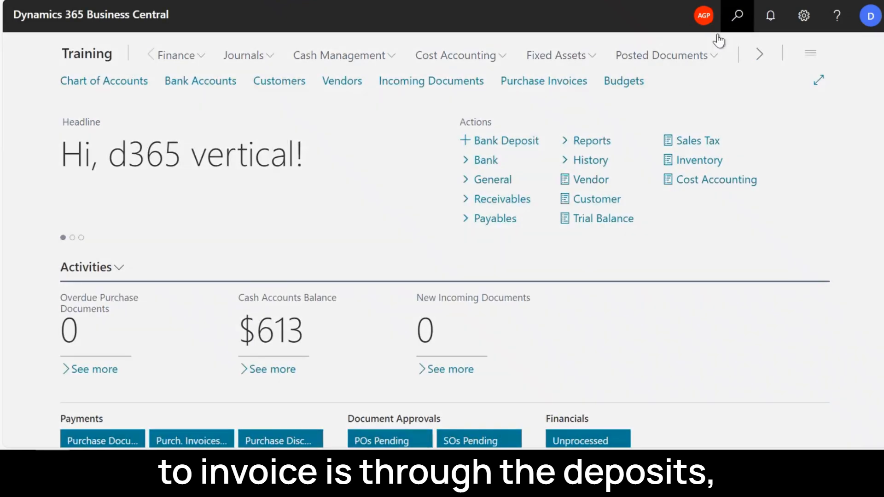
{"action": "left_click", "coordinate": [737, 15]}
{"action": "type", "text": "deposit"}
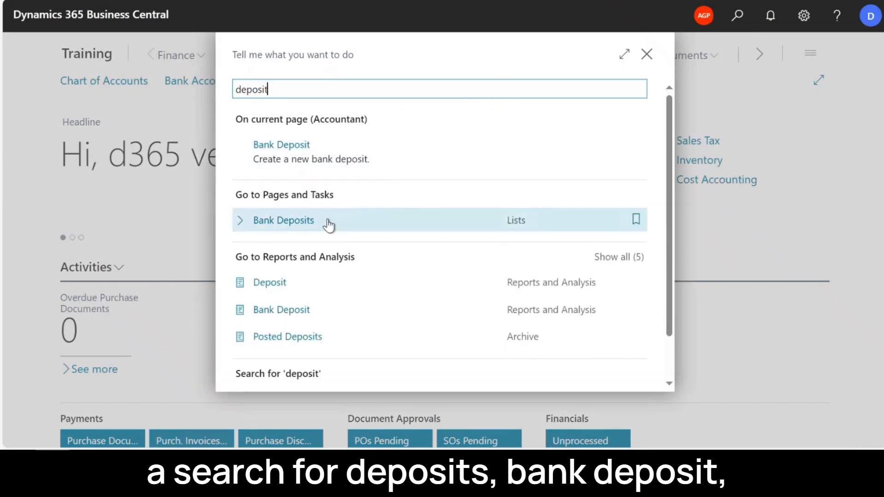
{"action": "left_click", "coordinate": [329, 223]}
{"action": "left_click", "coordinate": [322, 96]}
- Choose Bank United as the deposit's bank account and set the total deposit amount to 200
{"action": "left_click", "coordinate": [363, 216]}
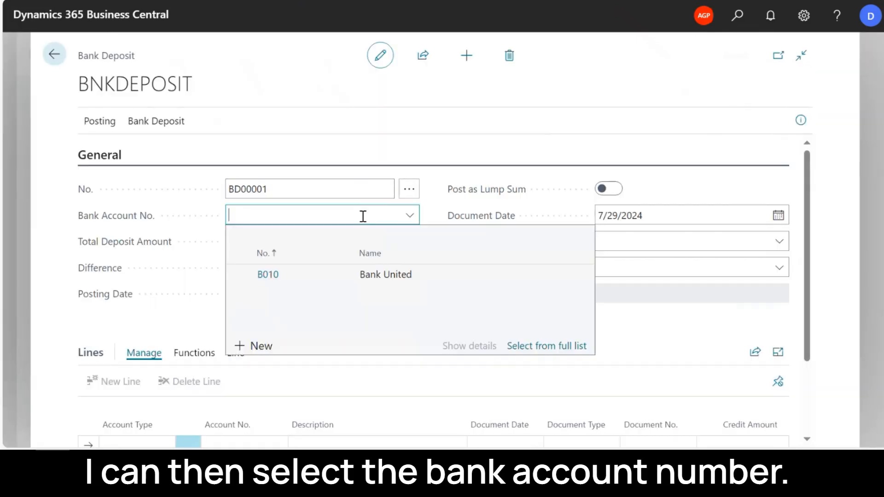
{"action": "left_click", "coordinate": [278, 279]}
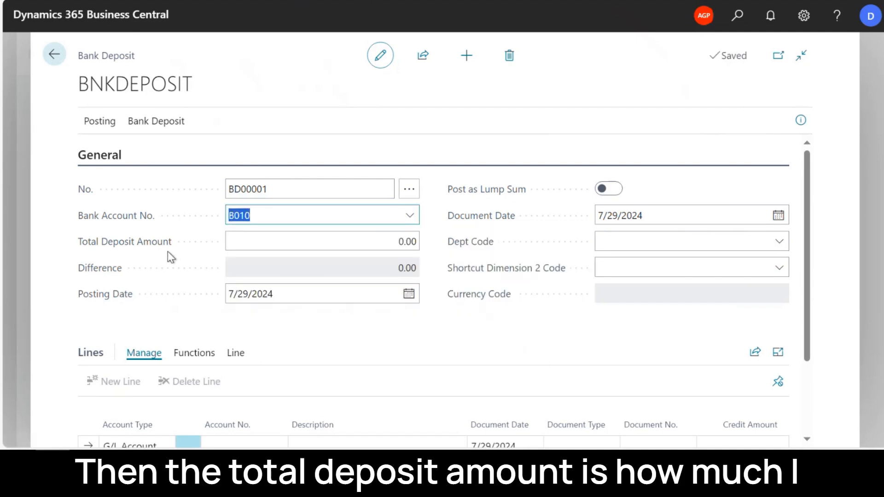
{"action": "left_click", "coordinate": [321, 243]}
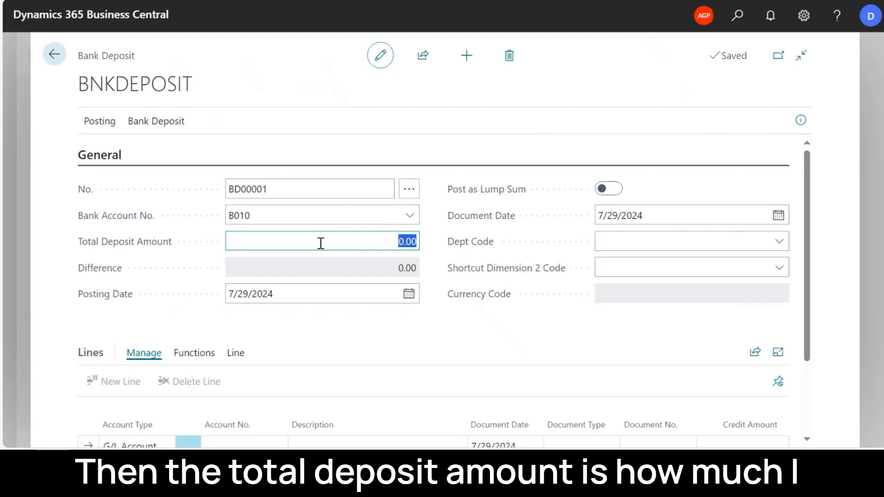
{"action": "type", "text": "200"}
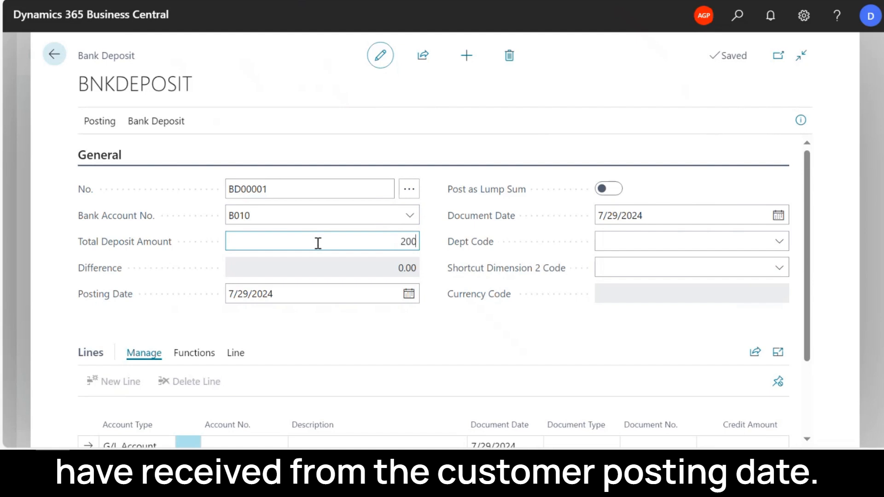
{"action": "left_click", "coordinate": [297, 327]}
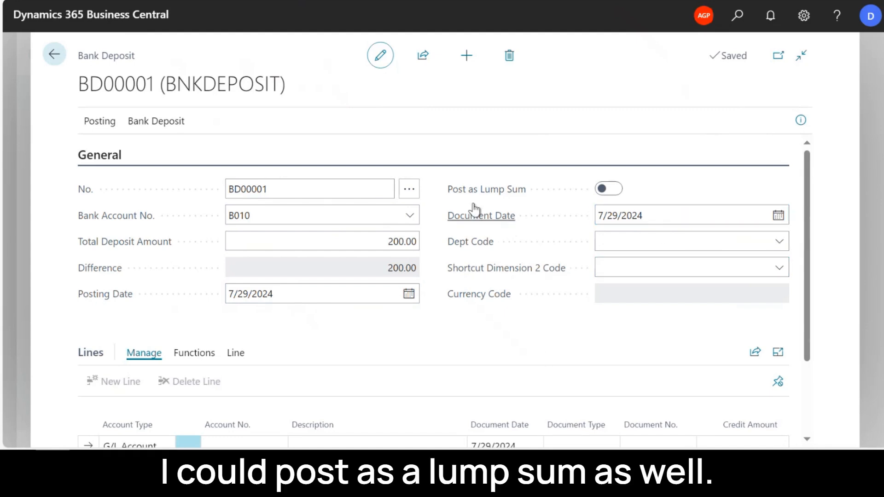
{"action": "mouse_move", "coordinate": [515, 197]}
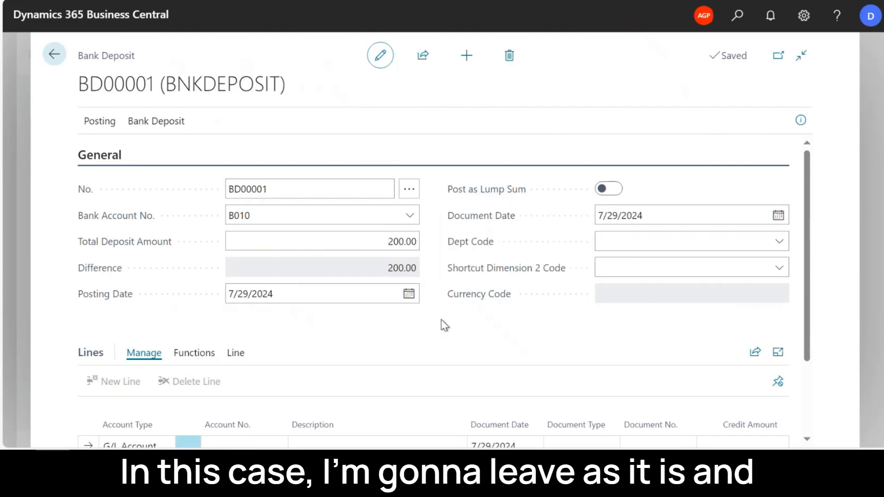
- Set the first deposit line's account type to Customer, choose Test Customer as its account and keep Payment as the document type
{"action": "scroll", "coordinate": [442, 323], "scroll_direction": "down", "scroll_amount": 3}
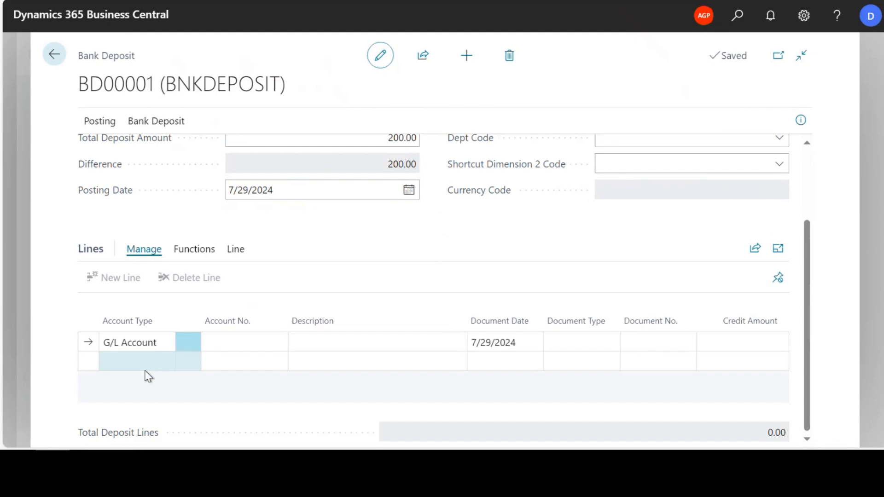
{"action": "left_click", "coordinate": [141, 344]}
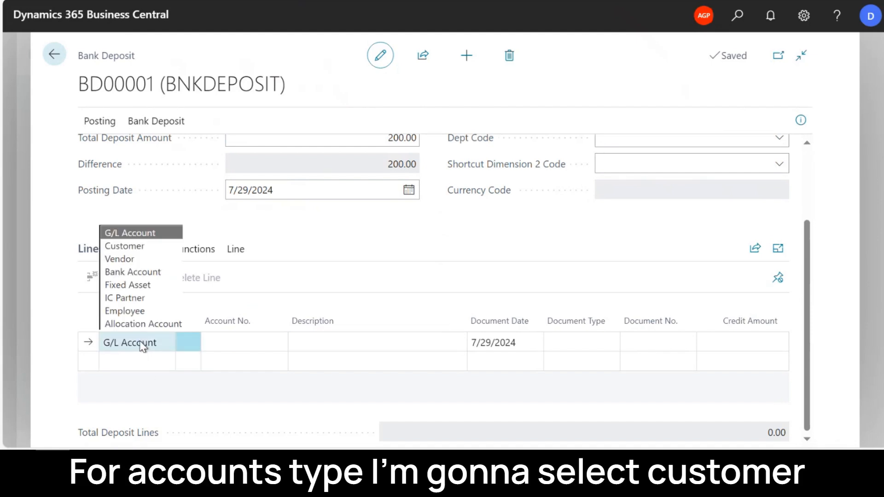
{"action": "left_click", "coordinate": [155, 249]}
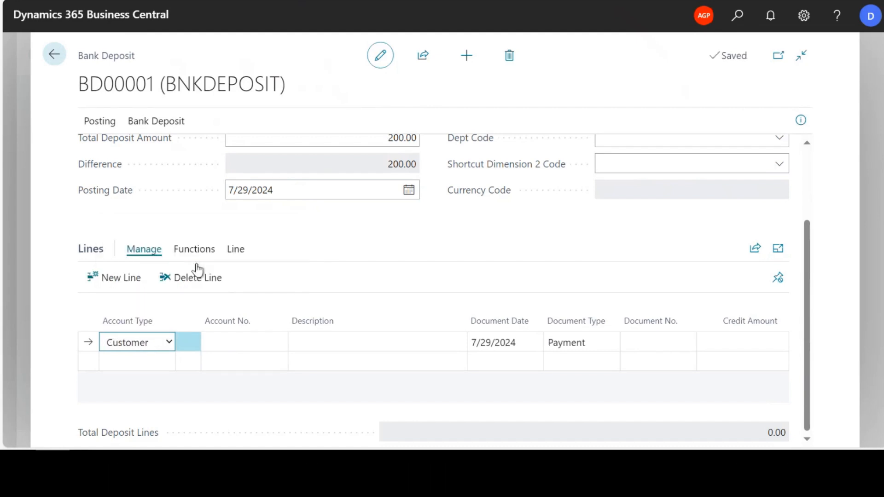
{"action": "left_click", "coordinate": [248, 342]}
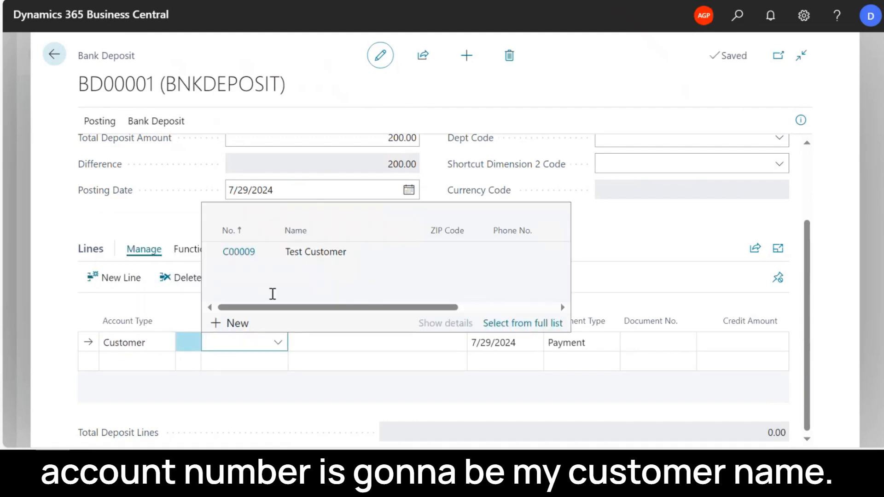
{"action": "left_click", "coordinate": [286, 255]}
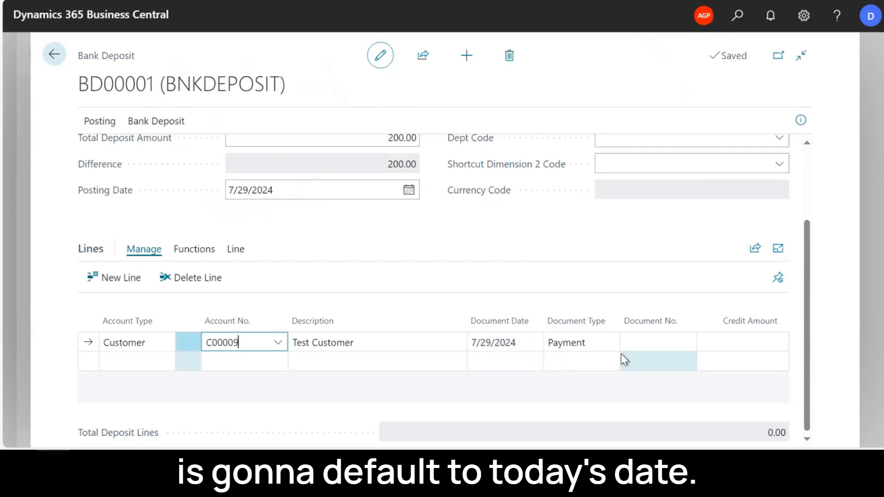
{"action": "left_click", "coordinate": [596, 346]}
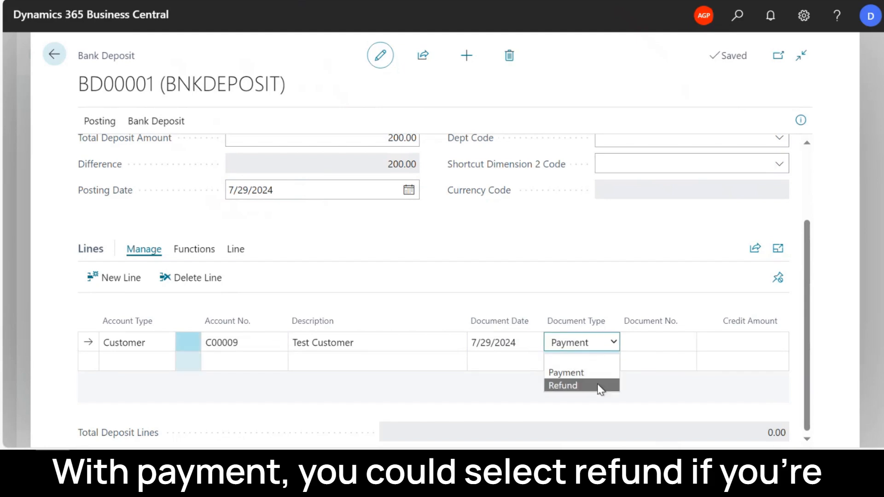
{"action": "left_click", "coordinate": [656, 272]}
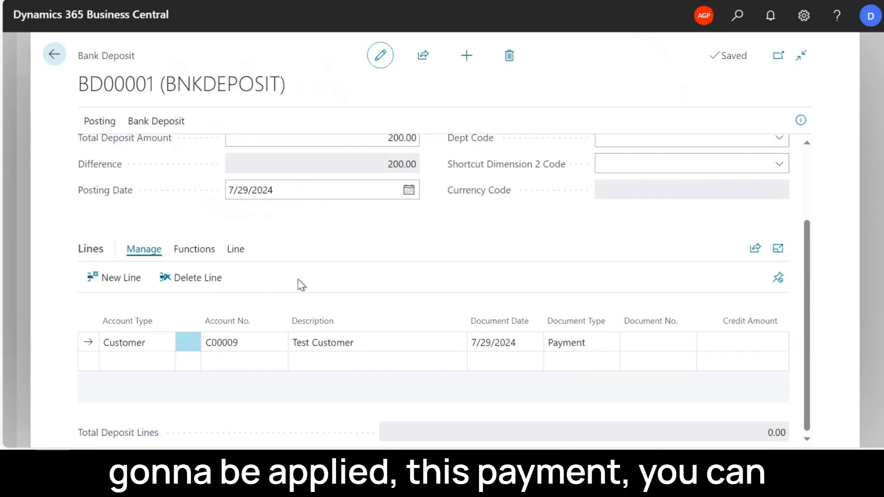
- Set the document number of the Test Customer deposit line to 12345
{"action": "left_click", "coordinate": [204, 254]}
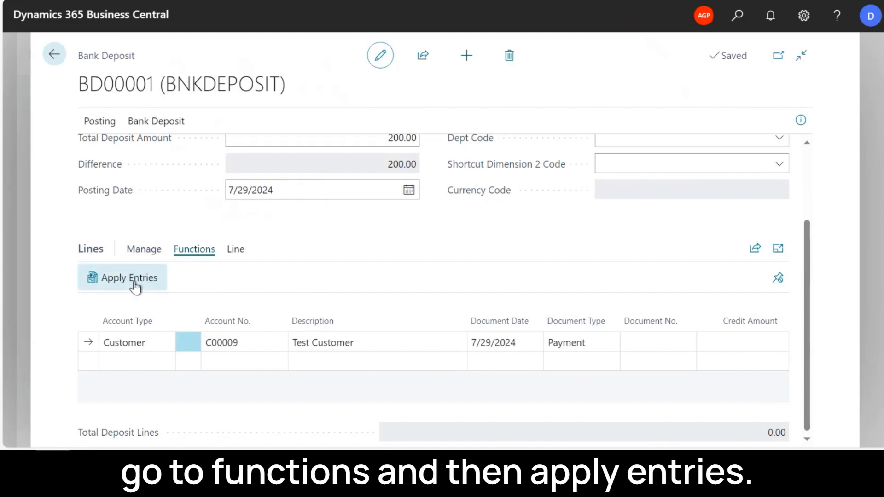
{"action": "left_click", "coordinate": [666, 339]}
{"action": "type", "text": "12345"}
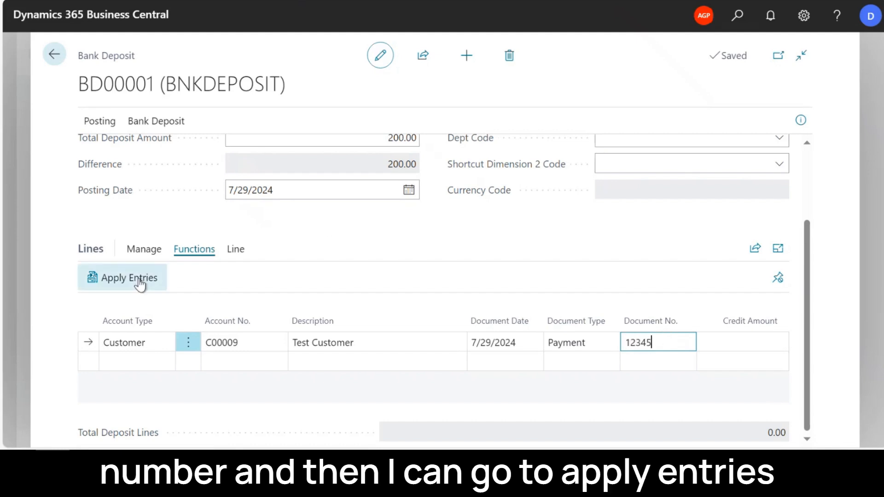
- Apply the Test Customer deposit line to Invoice SI0000002 by setting its applies-to ID, and accept the application
{"action": "left_click", "coordinate": [140, 284]}
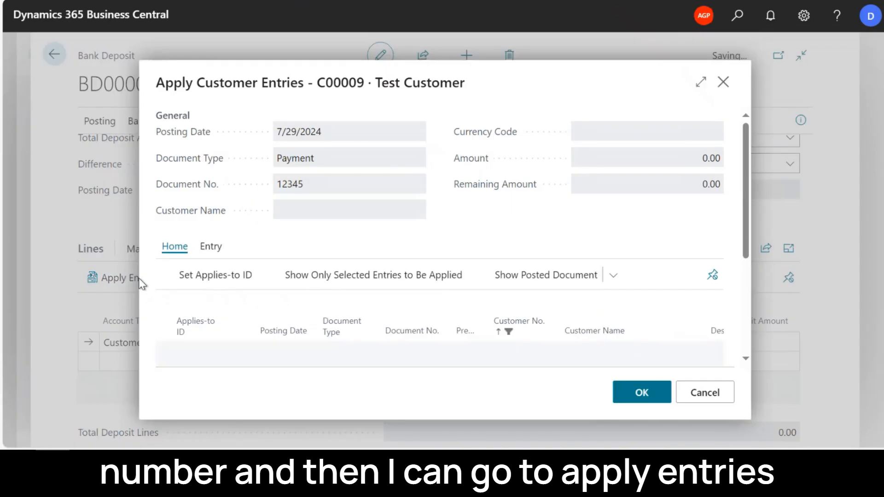
{"action": "left_click_drag", "start_coordinate": [745, 179], "coordinate": [745, 233]}
{"action": "scroll", "coordinate": [481, 352], "scroll_direction": "down", "scroll_amount": 2}
{"action": "left_click_drag", "start_coordinate": [340, 296], "coordinate": [488, 300]}
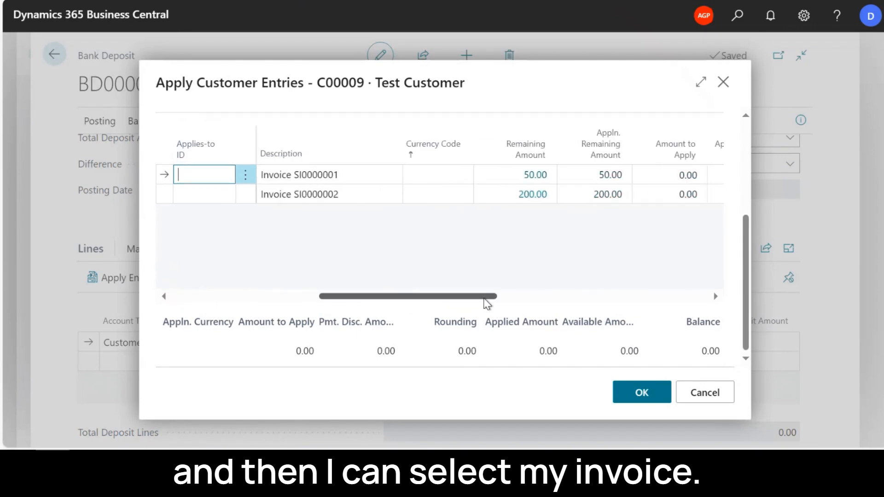
{"action": "left_click", "coordinate": [375, 201]}
{"action": "left_click", "coordinate": [205, 195]}
{"action": "scroll", "coordinate": [318, 251], "scroll_direction": "up", "scroll_amount": 3}
{"action": "left_click", "coordinate": [215, 235]}
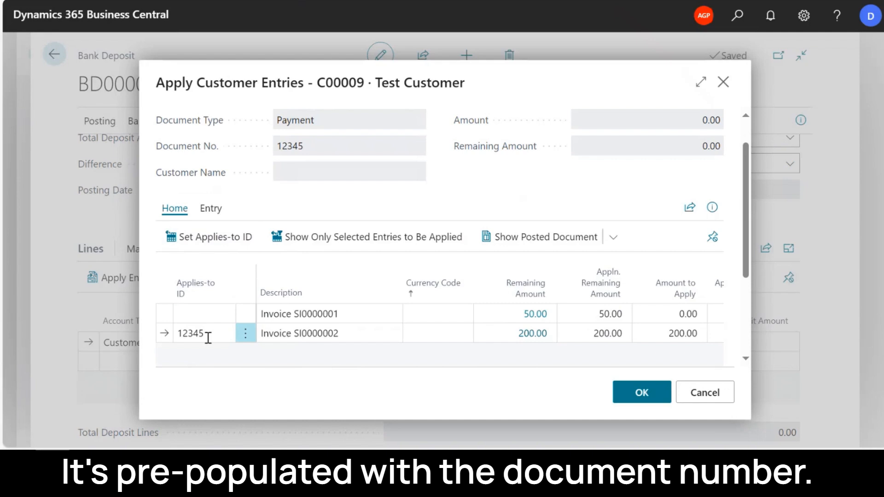
{"action": "left_click", "coordinate": [643, 393]}
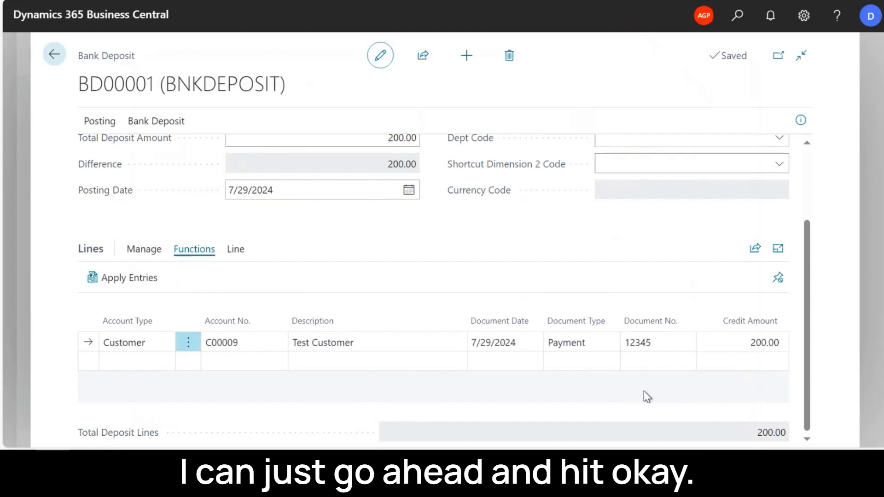
- Preview the bank deposit's test report with Show Applications enabled, then close the preview and the report request
{"action": "scroll", "coordinate": [429, 222], "scroll_direction": "up", "scroll_amount": 3}
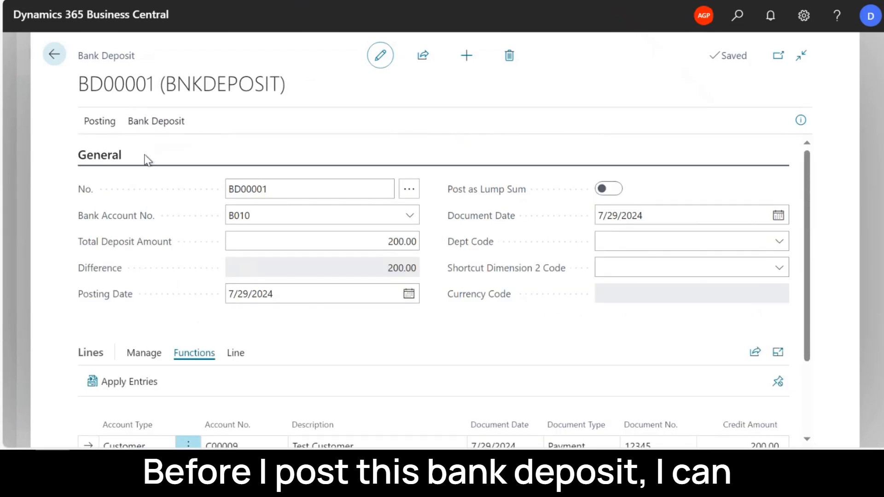
{"action": "left_click", "coordinate": [106, 123]}
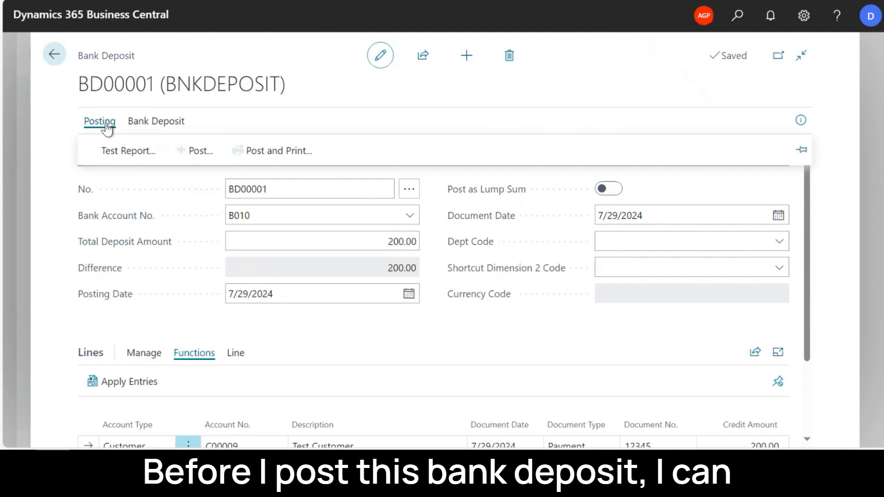
{"action": "left_click", "coordinate": [119, 158]}
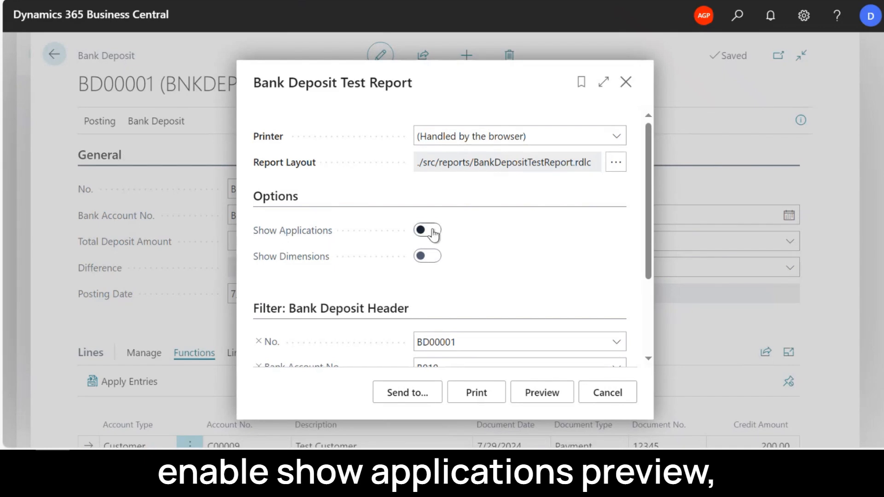
{"action": "left_click", "coordinate": [434, 235]}
{"action": "left_click", "coordinate": [550, 396]}
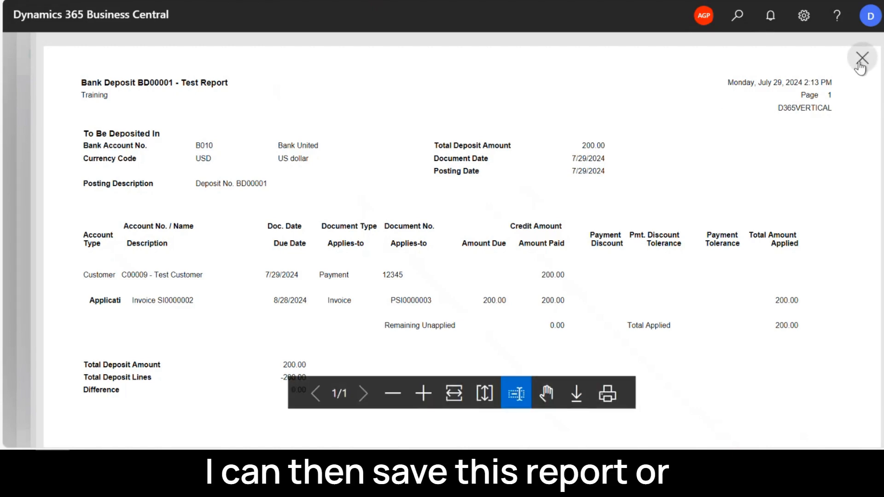
{"action": "left_click", "coordinate": [861, 67]}
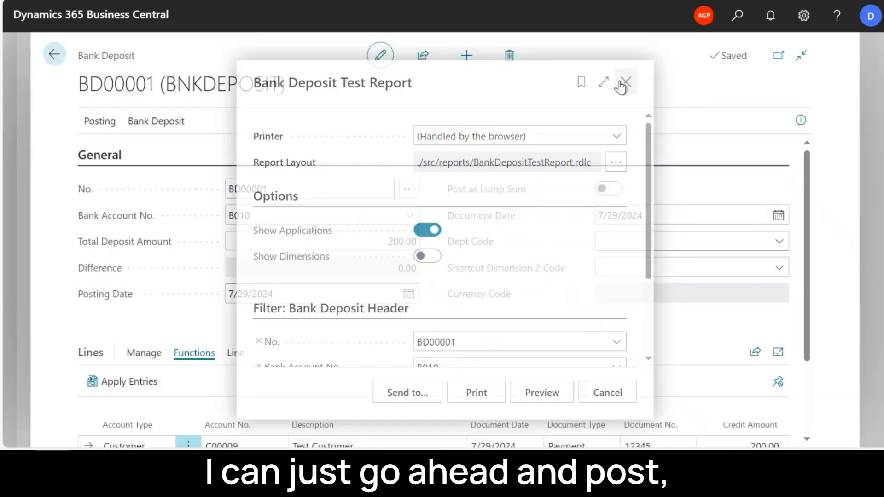
{"action": "left_click", "coordinate": [625, 83]}
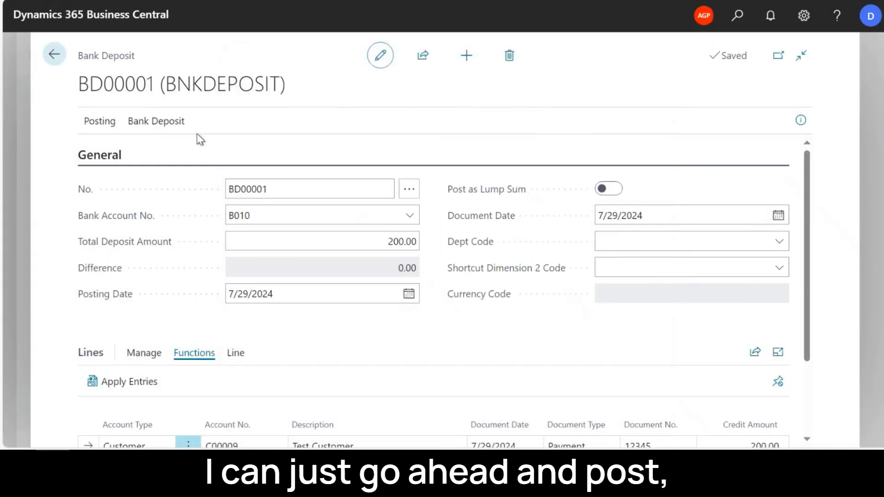
- Post the bank deposit and open the resulting posted bank deposit
{"action": "left_click", "coordinate": [100, 121]}
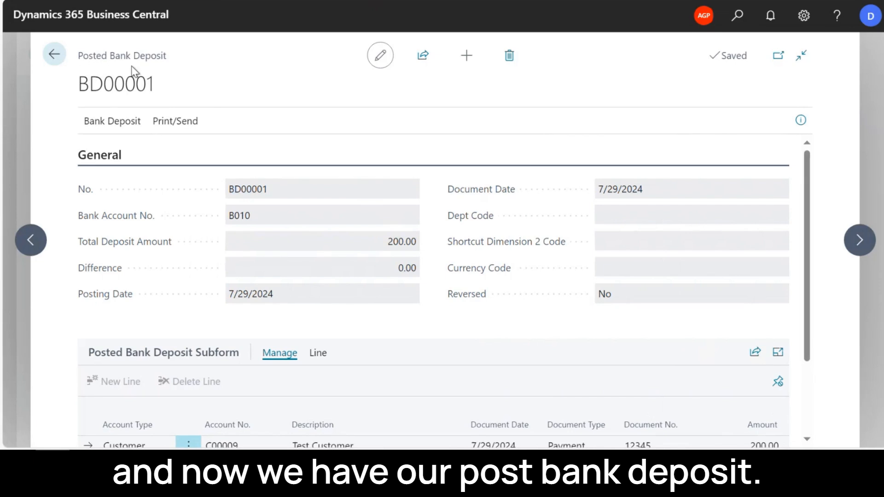